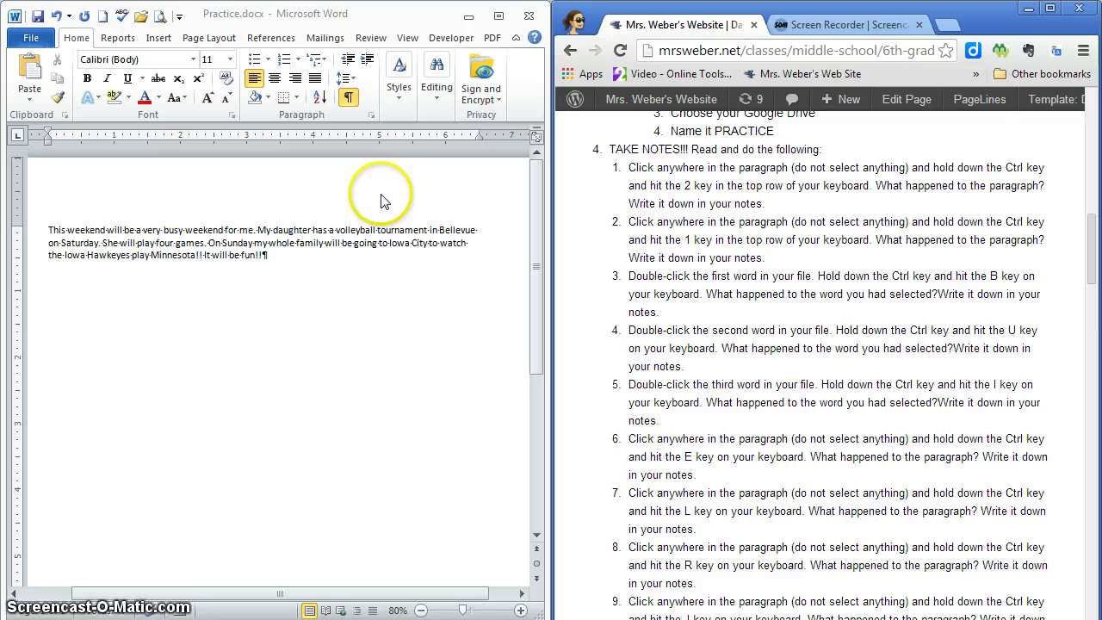
Apply double line spacing to the practice paragraph without selecting any of its text
{"action": "left_click", "coordinate": [261, 233]}
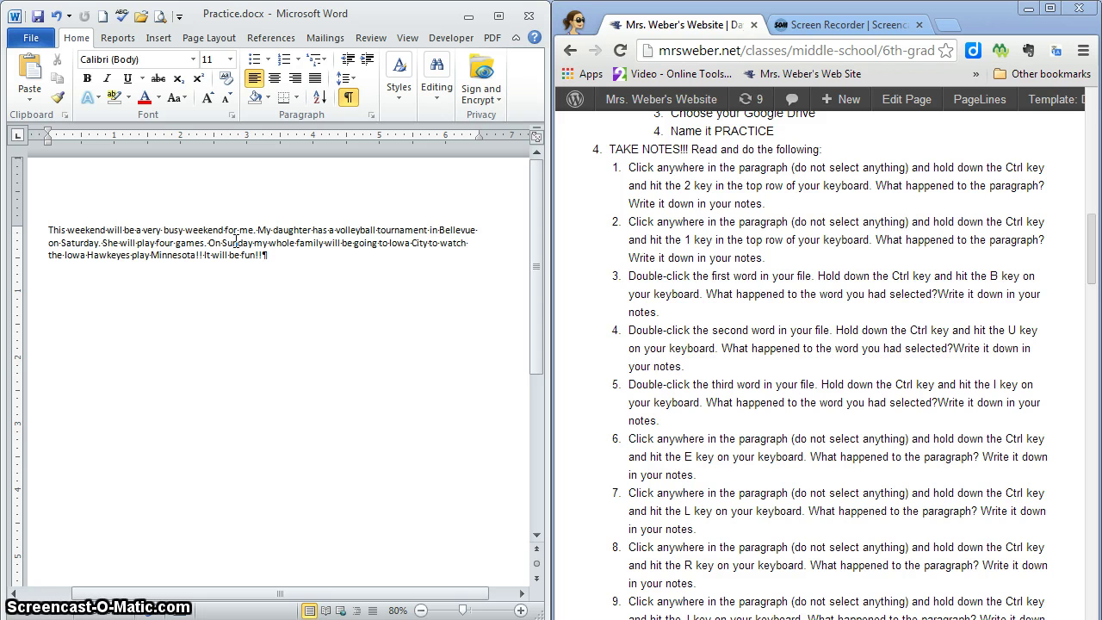
{"action": "key", "text": "ctrl+2"}
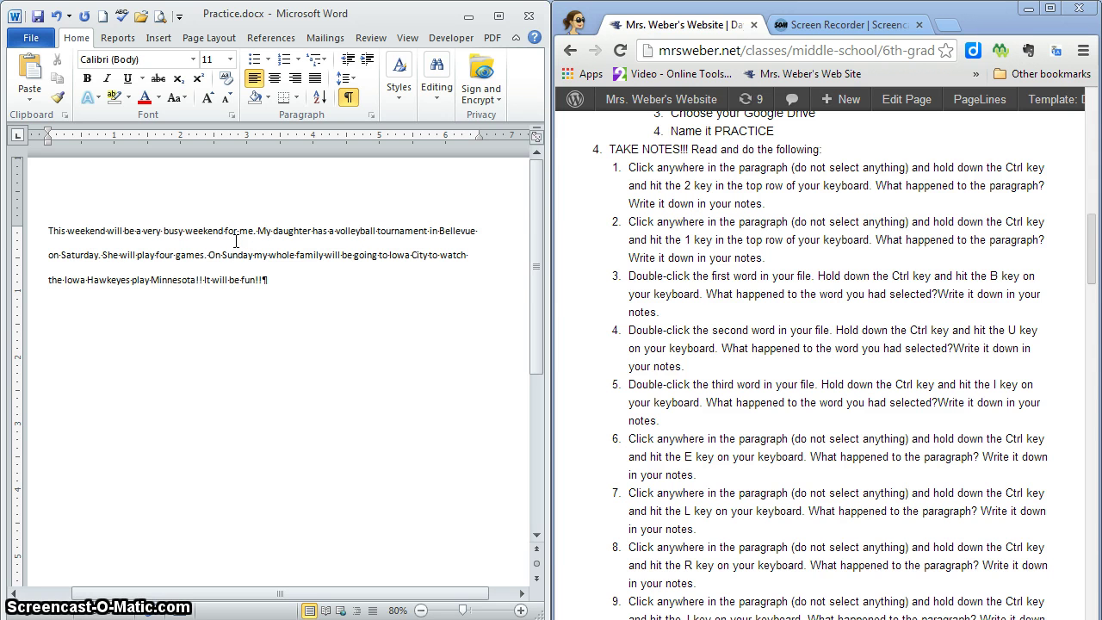
{"action": "left_click", "coordinate": [256, 261]}
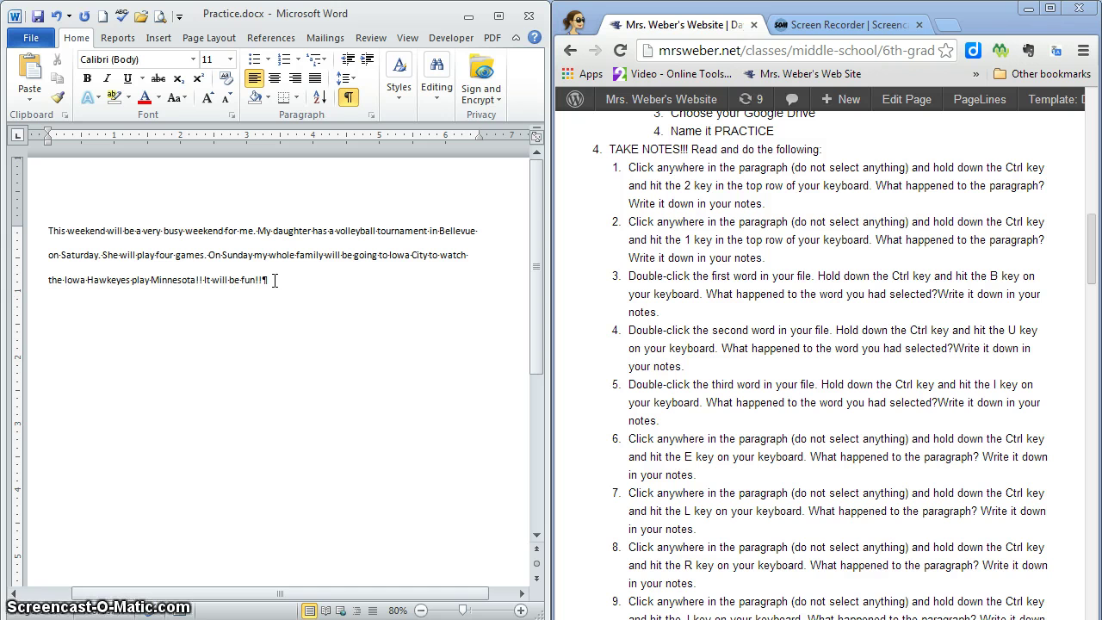
Start a numbered list below the paragraph with the first note "Ctrl 2 double spaces"
{"action": "left_click", "coordinate": [275, 279]}
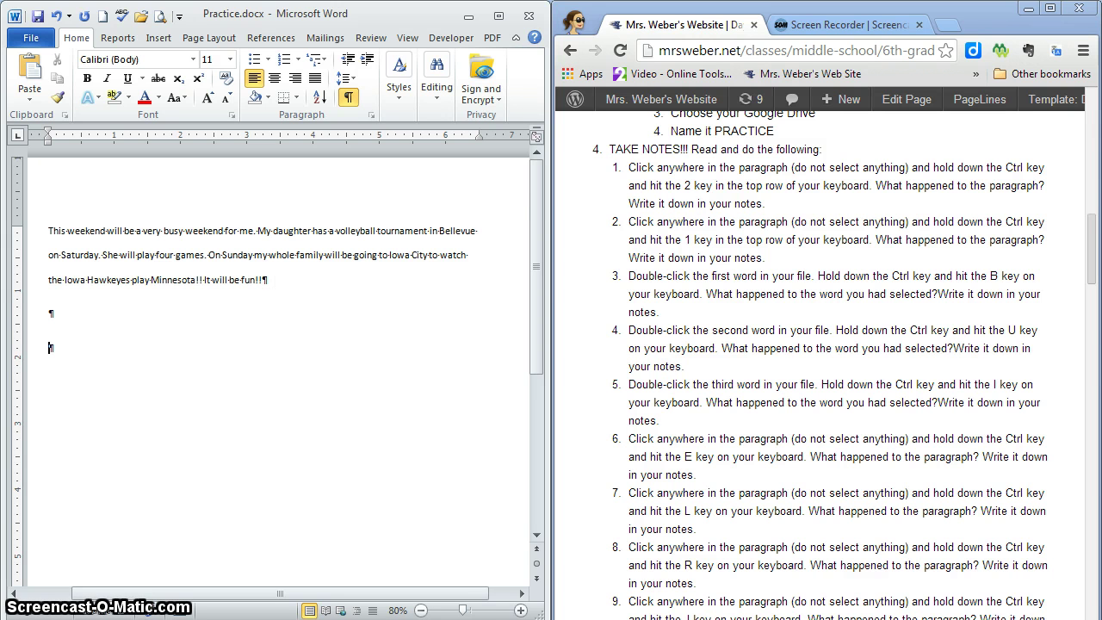
{"action": "type", "text": "1."}
{"action": "key", "text": "Tab"}
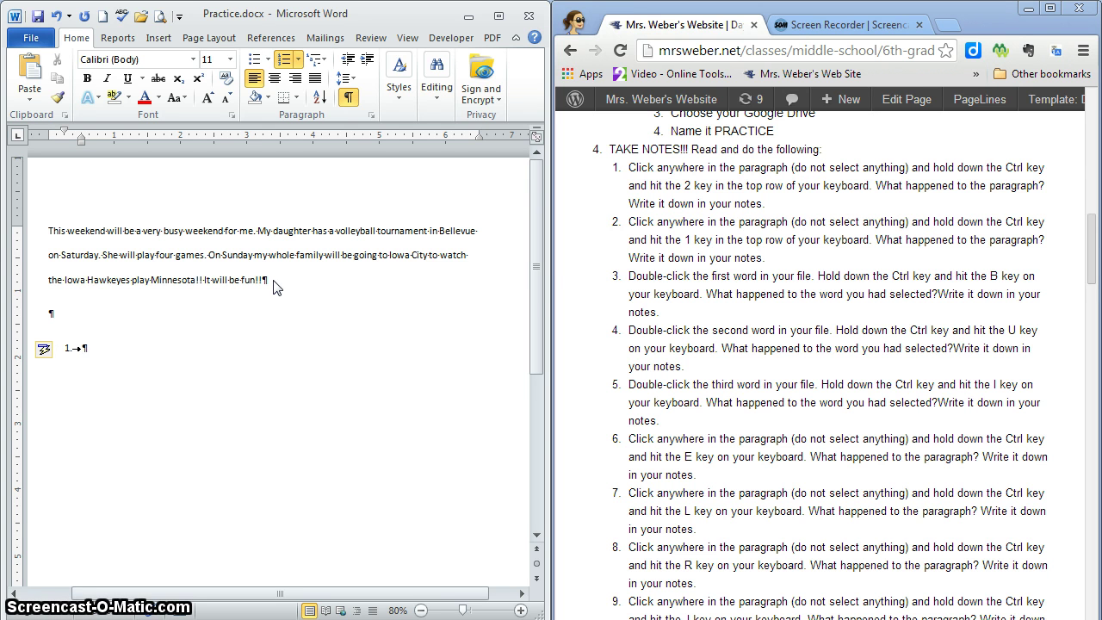
{"action": "left_click", "coordinate": [629, 216]}
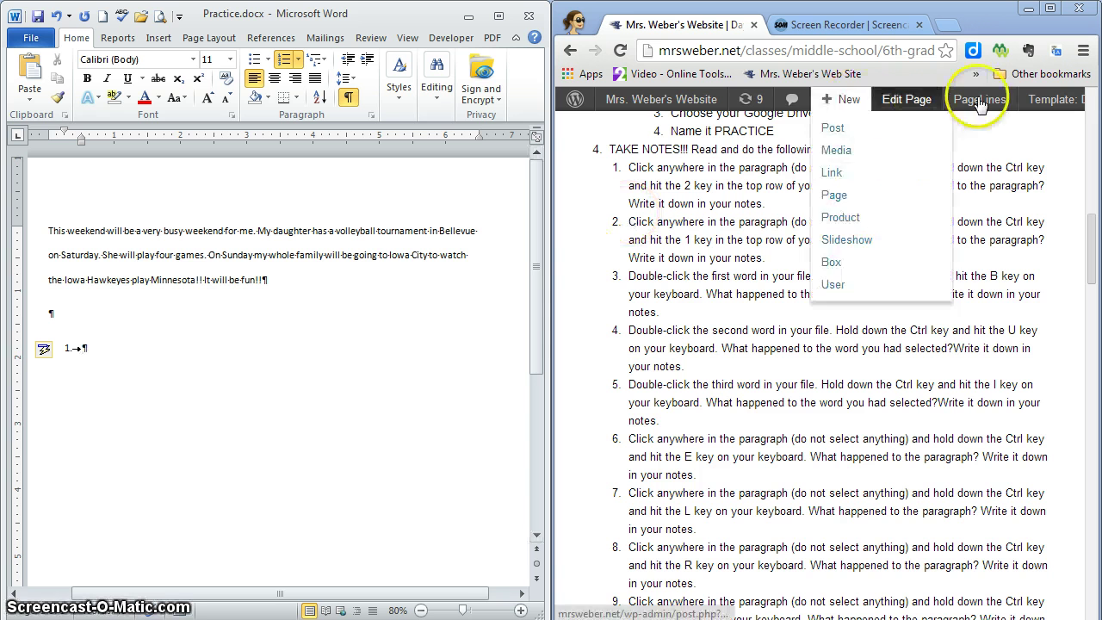
{"action": "left_click", "coordinate": [1009, 166]}
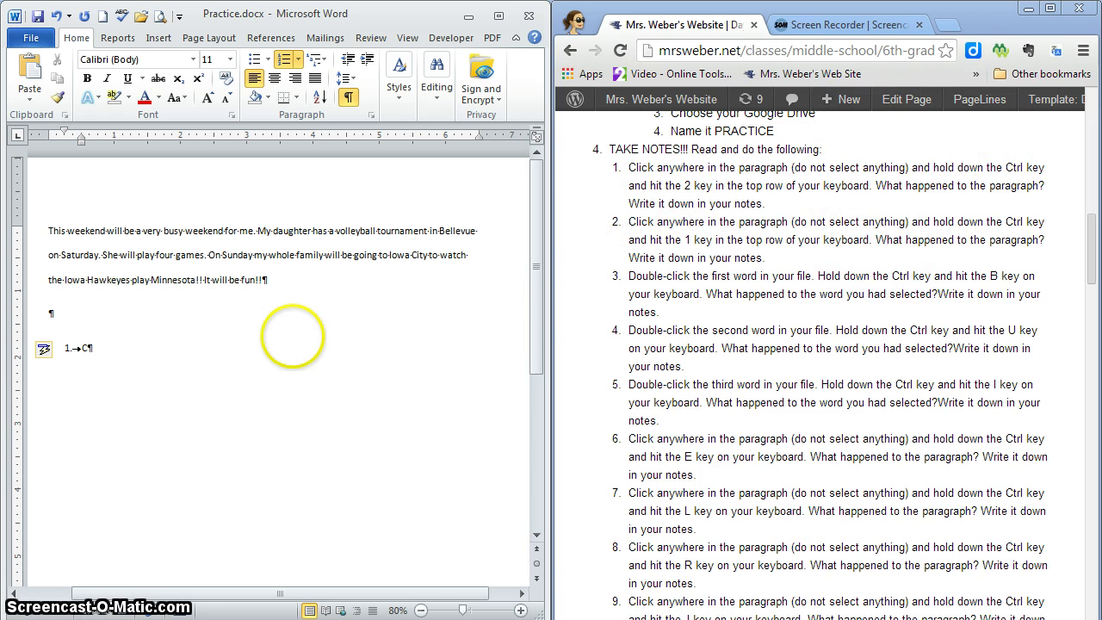
{"action": "type", "text": "2 double spaces"}
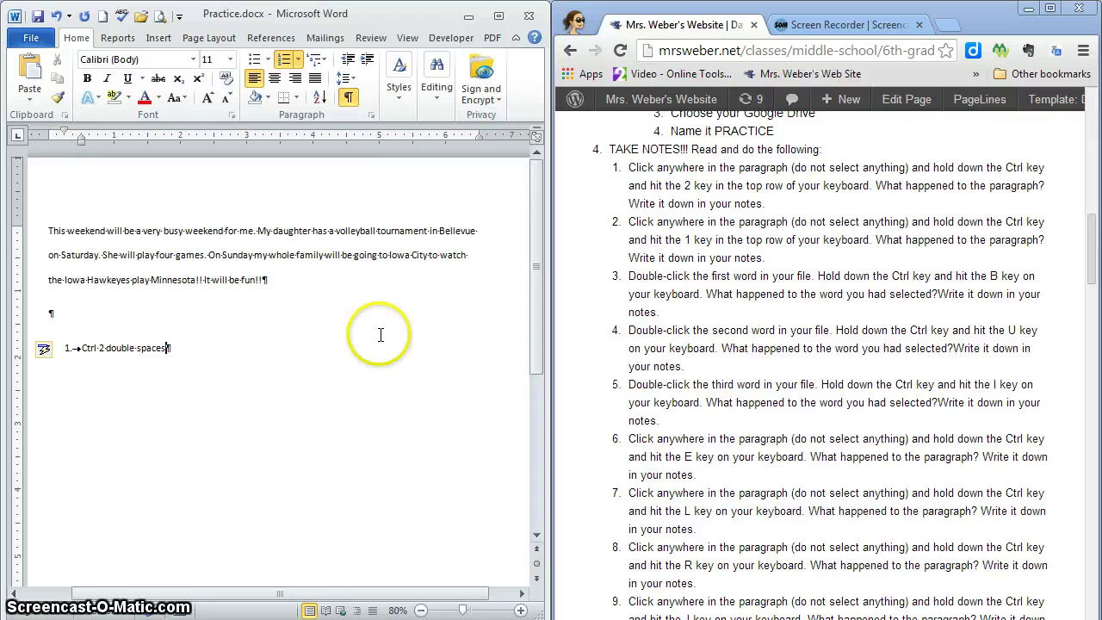
Undo the first note, its numbered list and the paragraph's double spacing
{"action": "left_click", "coordinate": [245, 254]}
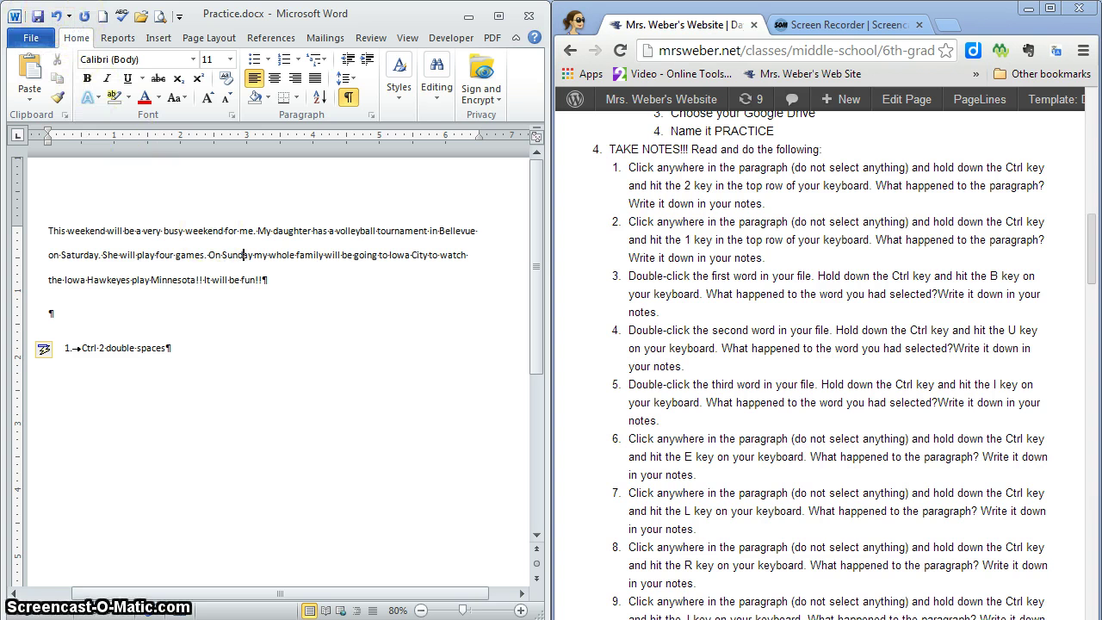
{"action": "left_click", "coordinate": [57, 16]}
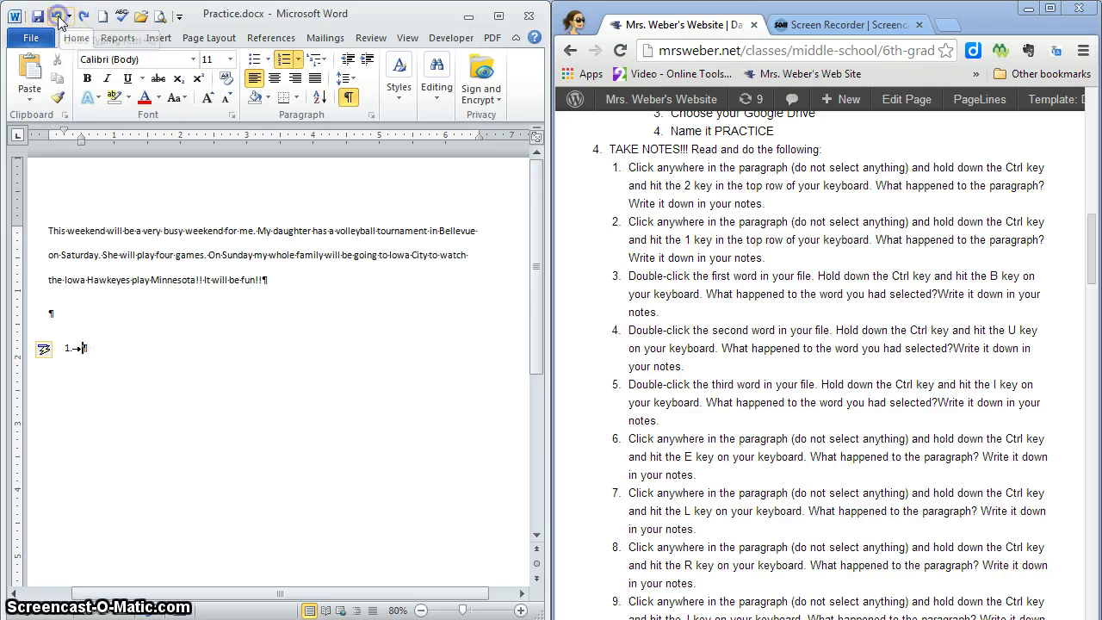
{"action": "left_click", "coordinate": [56, 16]}
{"action": "left_click", "coordinate": [56, 17]}
{"action": "left_click", "coordinate": [57, 16]}
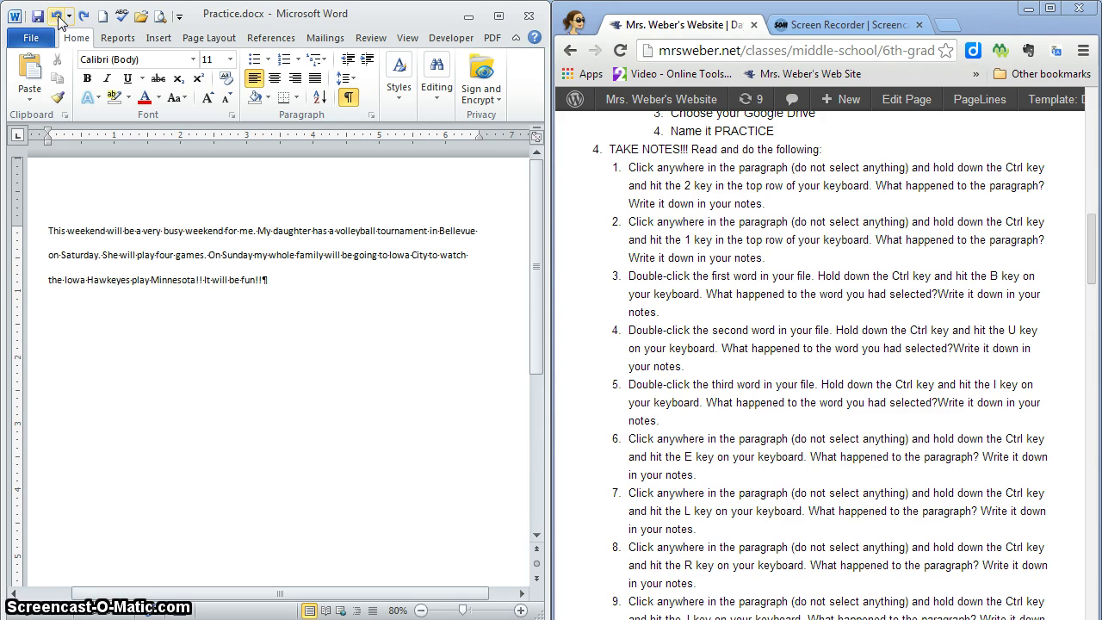
{"action": "left_click", "coordinate": [57, 16]}
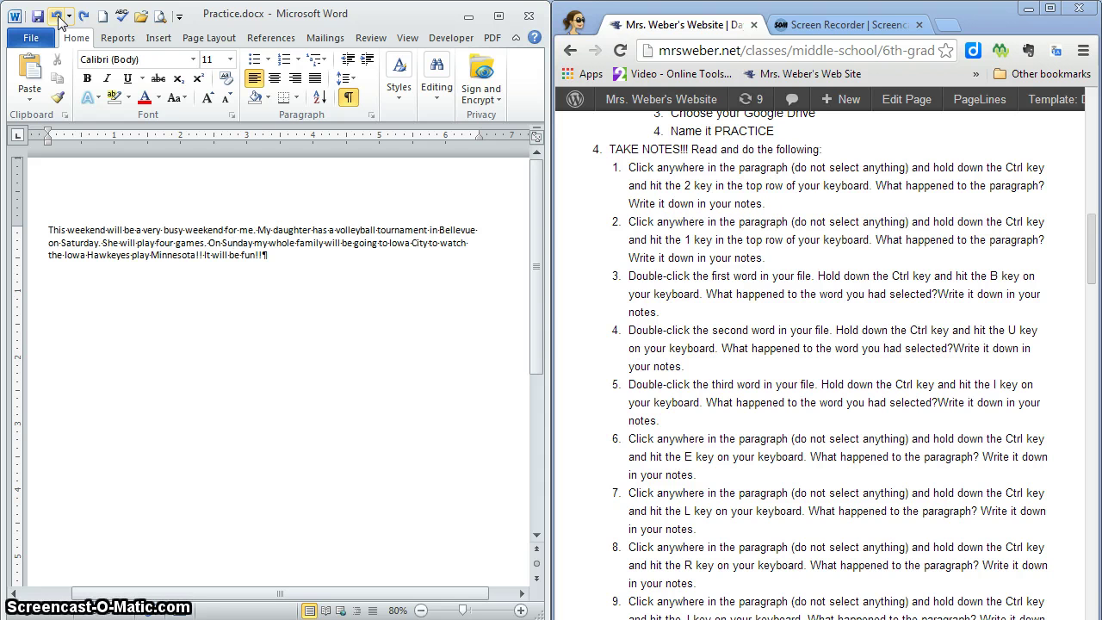
Redo the double spacing, the numbered list and the note "Ctrl 2 double spaces"
{"action": "left_click", "coordinate": [83, 17]}
{"action": "left_click", "coordinate": [83, 16]}
{"action": "left_click", "coordinate": [84, 16]}
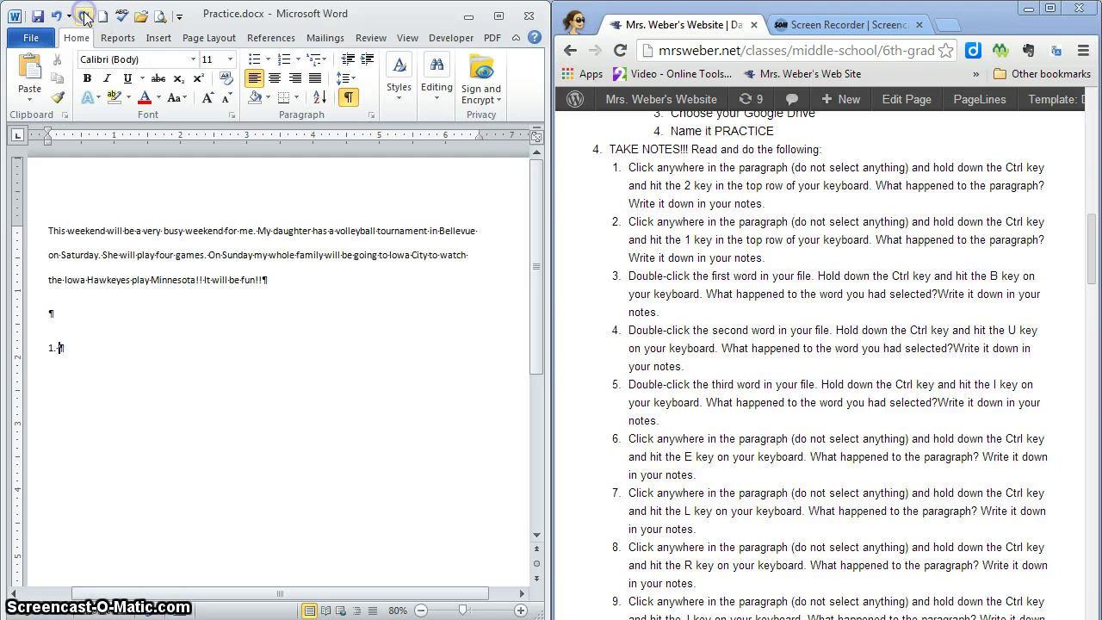
{"action": "type", "text": "Ctrl 2 double spaces"}
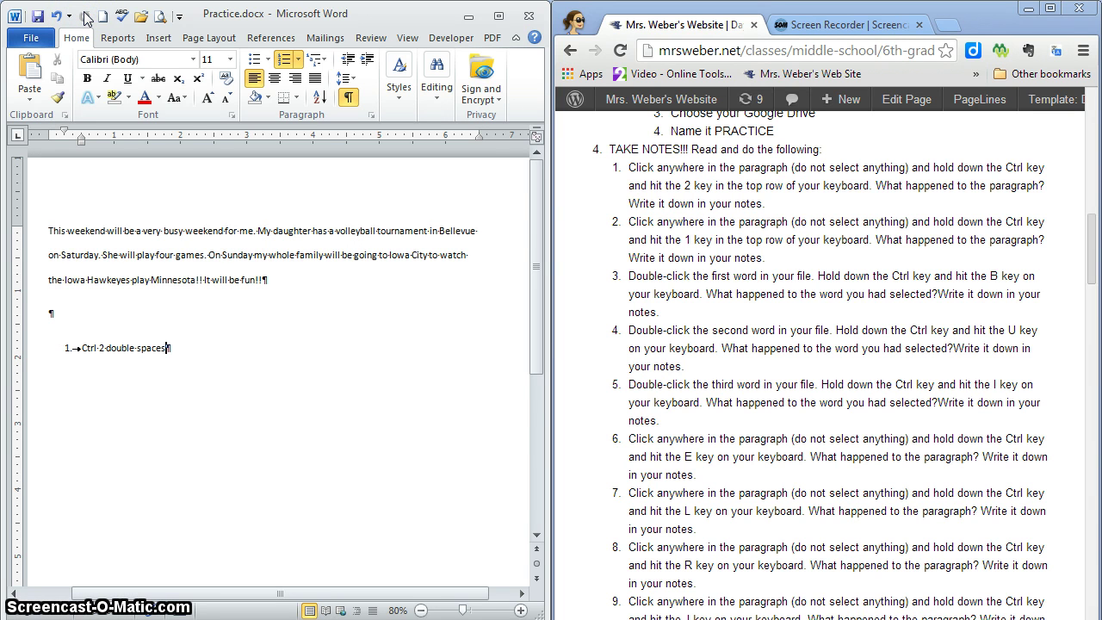
Add an empty second item to the numbered list and apply single line spacing to the practice paragraph
{"action": "left_click", "coordinate": [172, 349]}
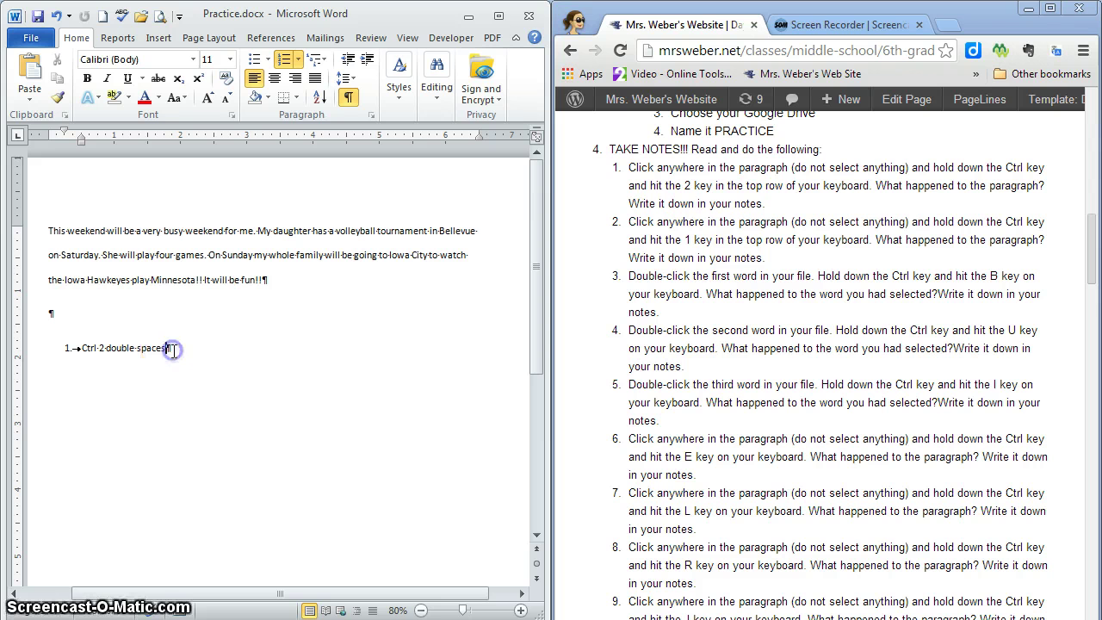
{"action": "key", "text": "Return"}
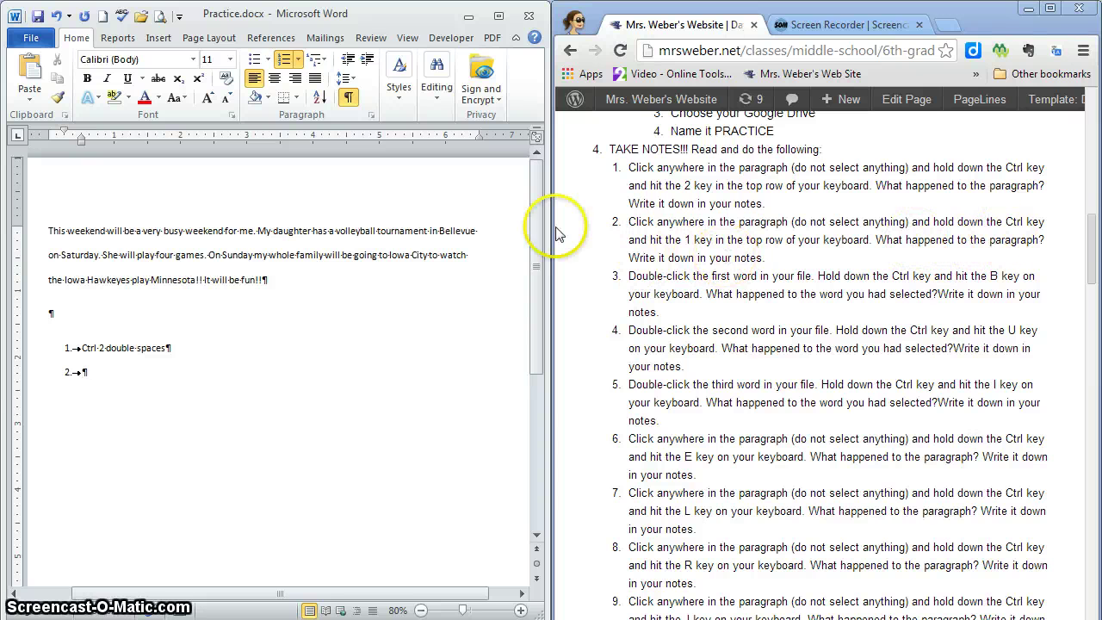
{"action": "left_click", "coordinate": [233, 259]}
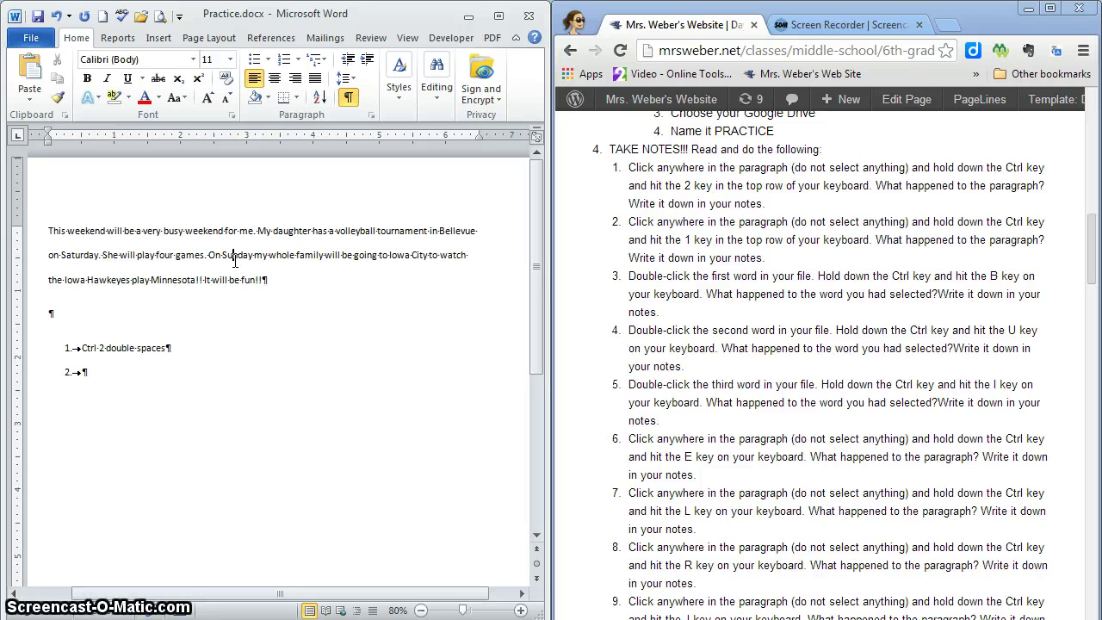
{"action": "key", "text": "ctrl+1"}
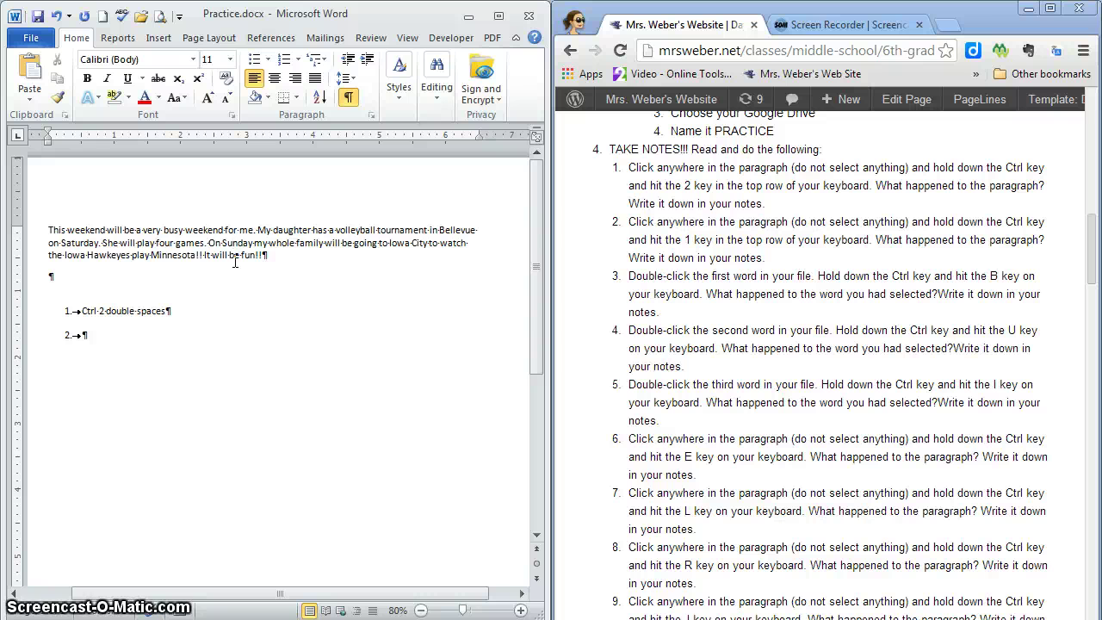
Undo and redo the paragraph's single spacing twice to compare the two line spacings
{"action": "left_click", "coordinate": [216, 243]}
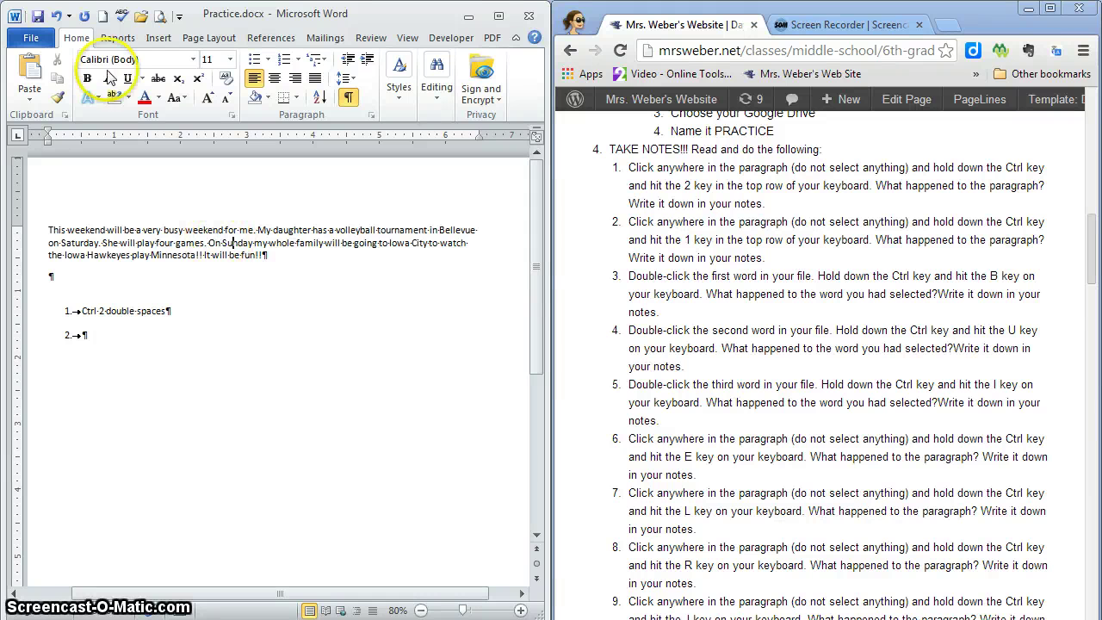
{"action": "left_click", "coordinate": [56, 16]}
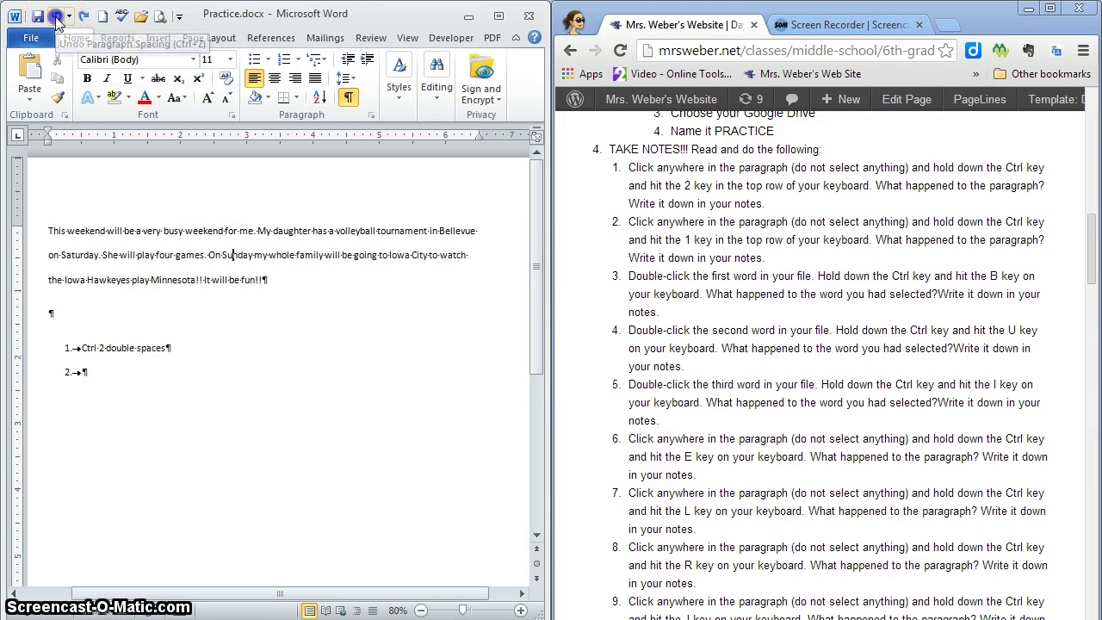
{"action": "left_click", "coordinate": [84, 16]}
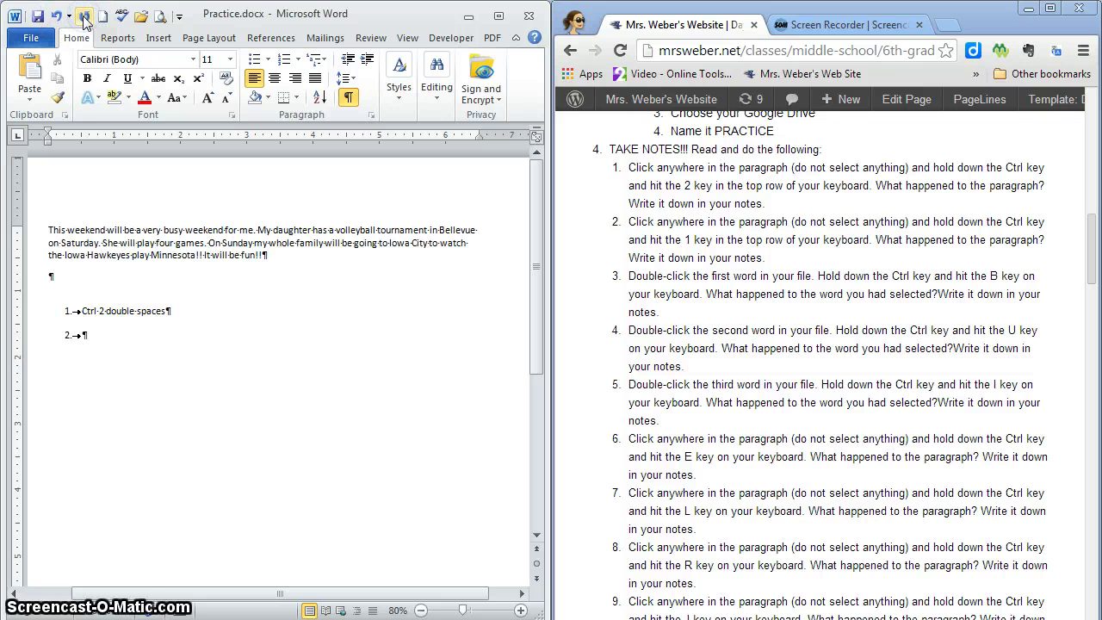
{"action": "left_click", "coordinate": [56, 16]}
{"action": "left_click", "coordinate": [83, 16]}
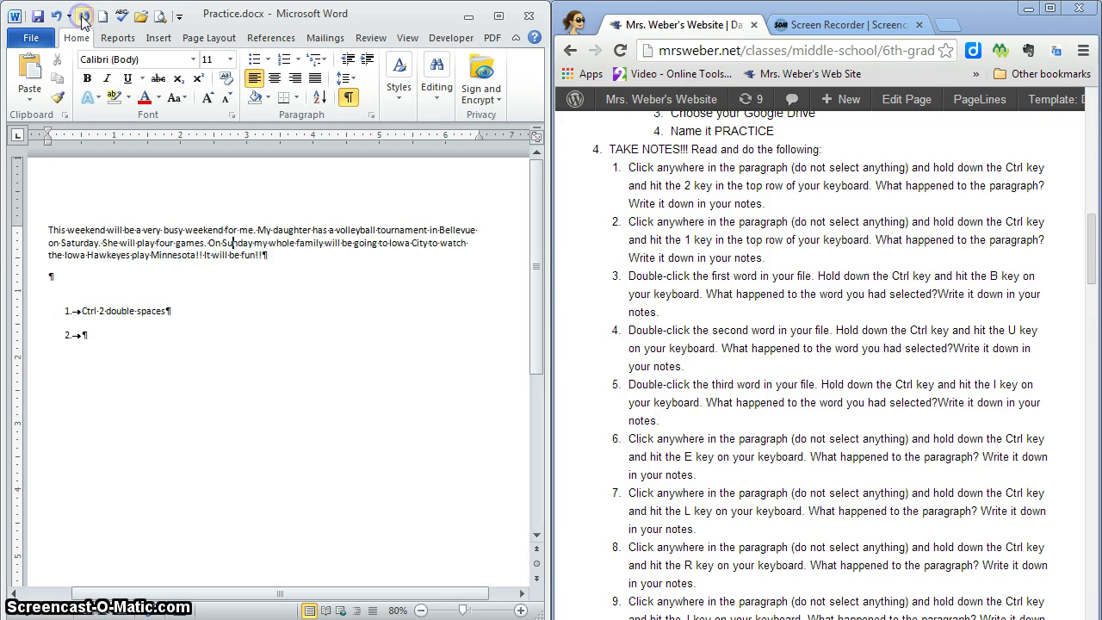
Enter "Ctrl 1single spaces" as the second note and add an empty third list item
{"action": "left_click", "coordinate": [95, 336]}
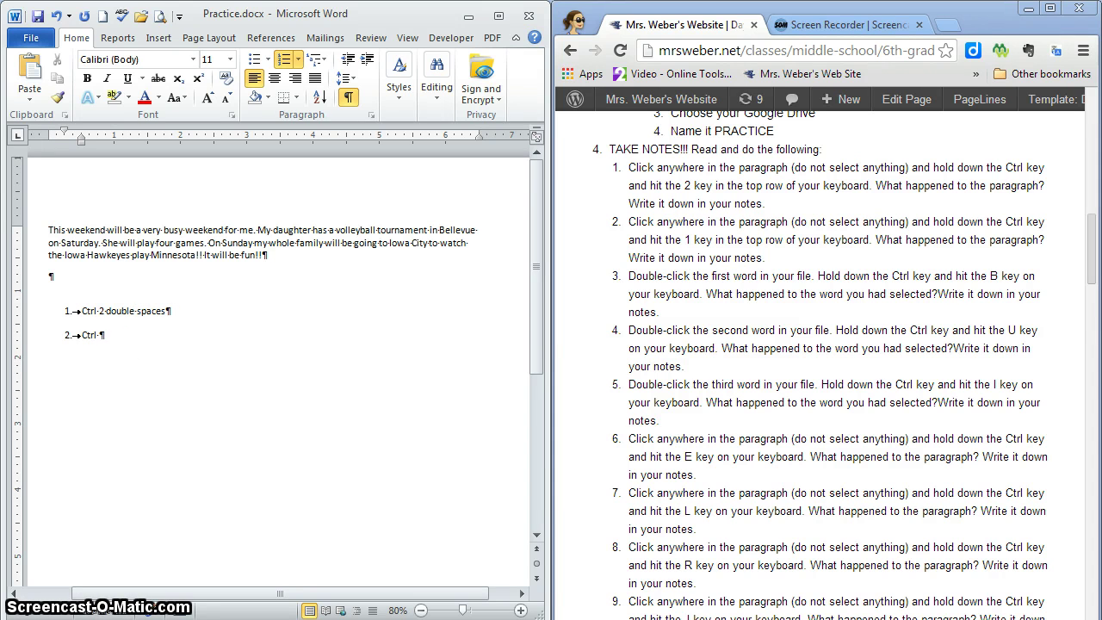
{"action": "type", "text": "1"}
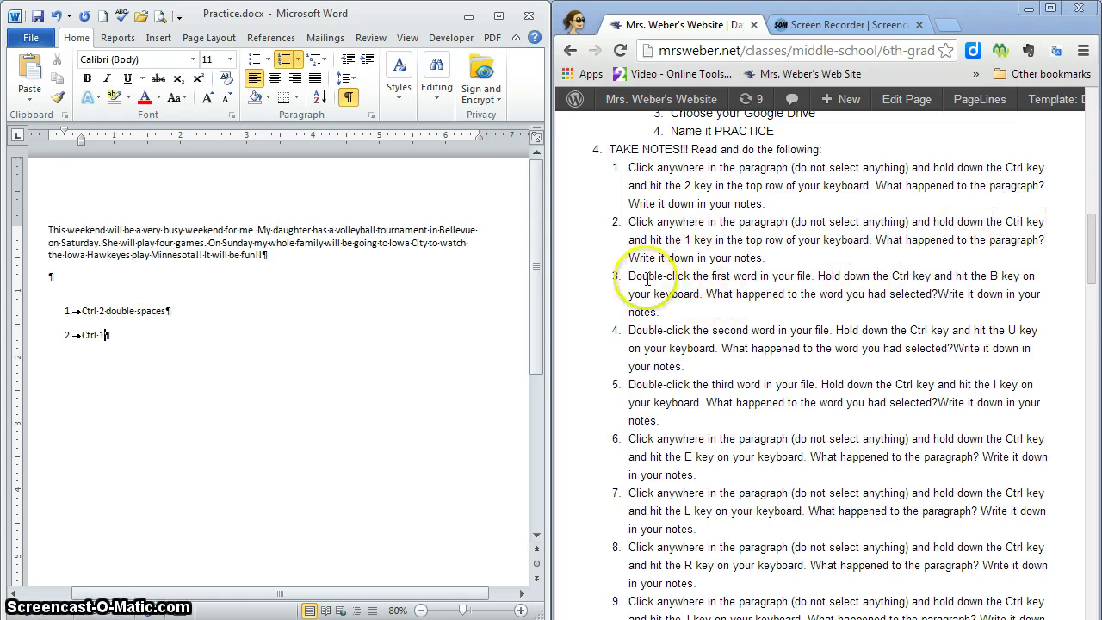
{"action": "type", "text": "single spaces"}
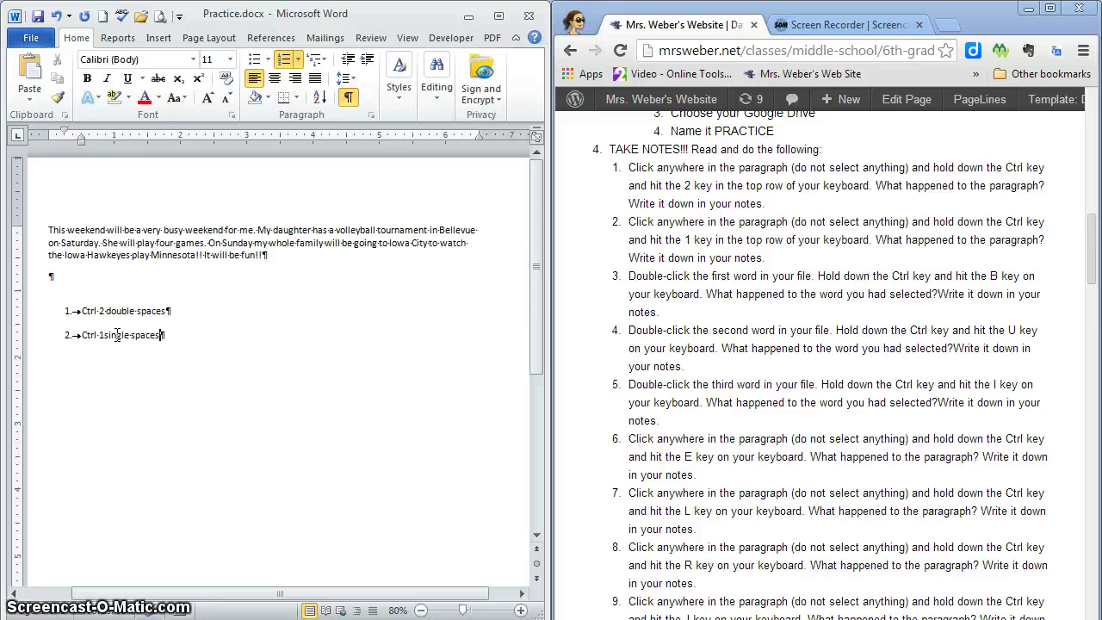
{"action": "key", "text": "Return"}
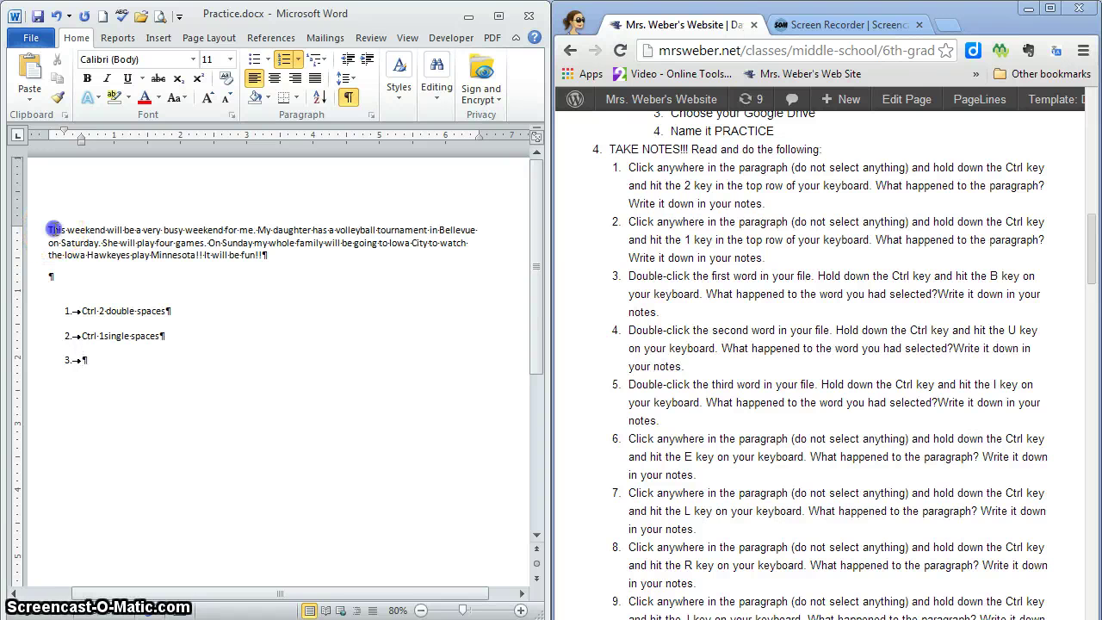
Make the paragraph's first word, "This", bold
{"action": "double_click", "coordinate": [53, 229]}
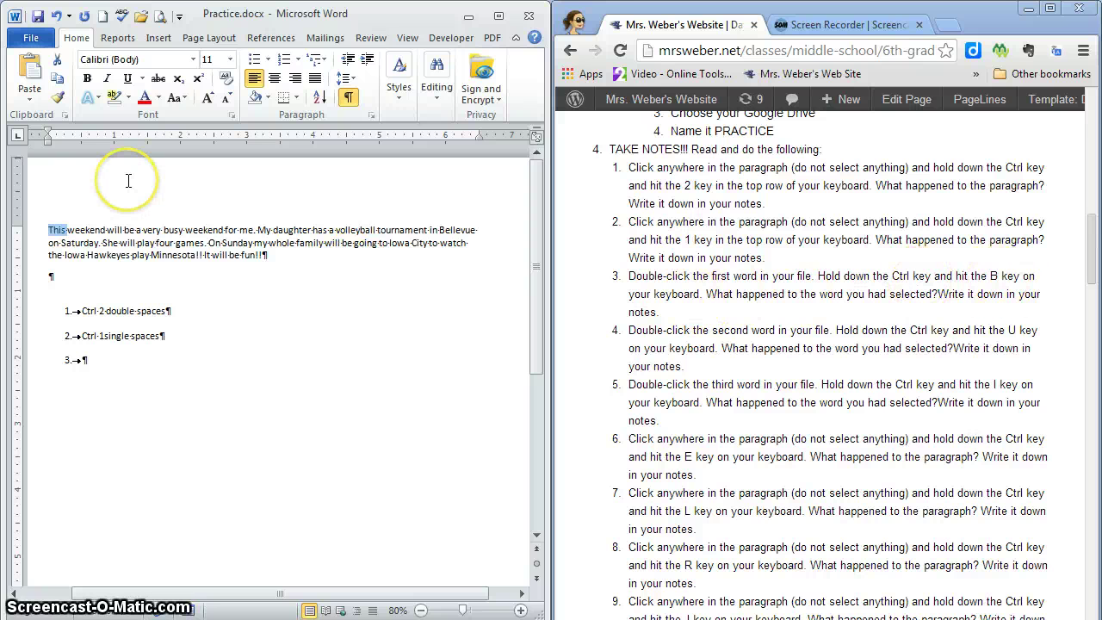
{"action": "key", "text": "ctrl+b"}
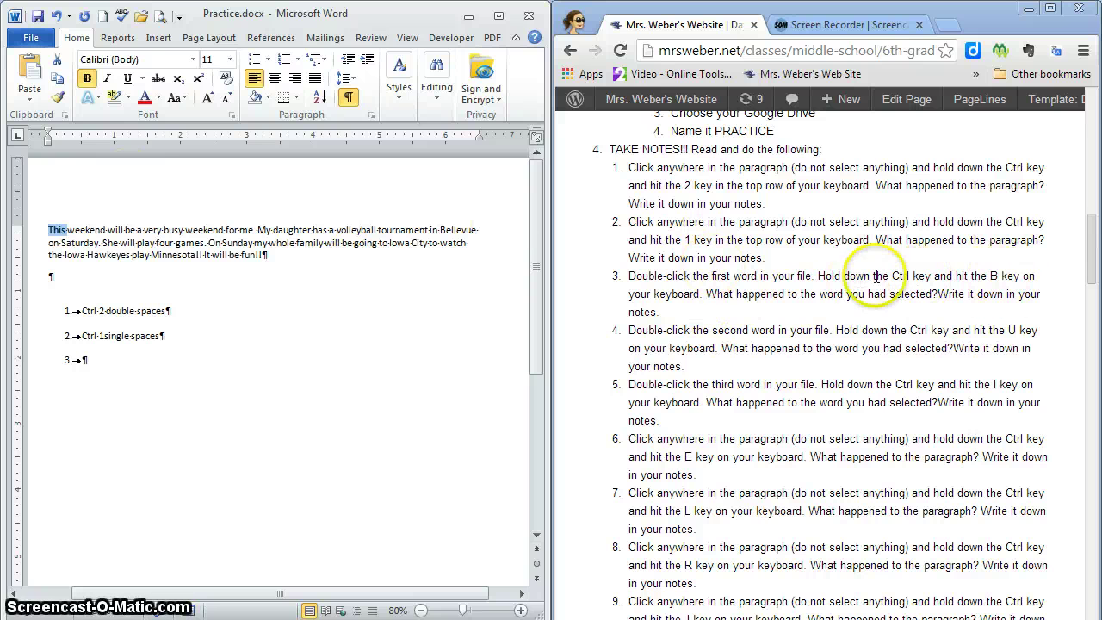
Enter "Ctrl B bold" as the third note, correcting the typing mistakes, and add an empty fourth list item
{"action": "left_click", "coordinate": [83, 360]}
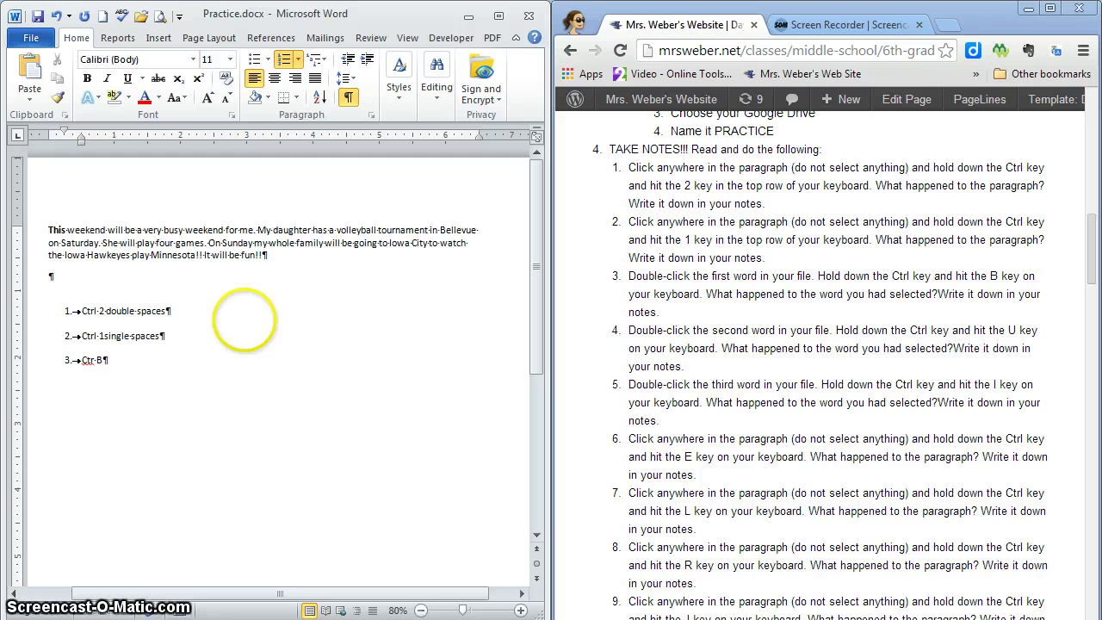
{"action": "key", "text": "BackSpace"}
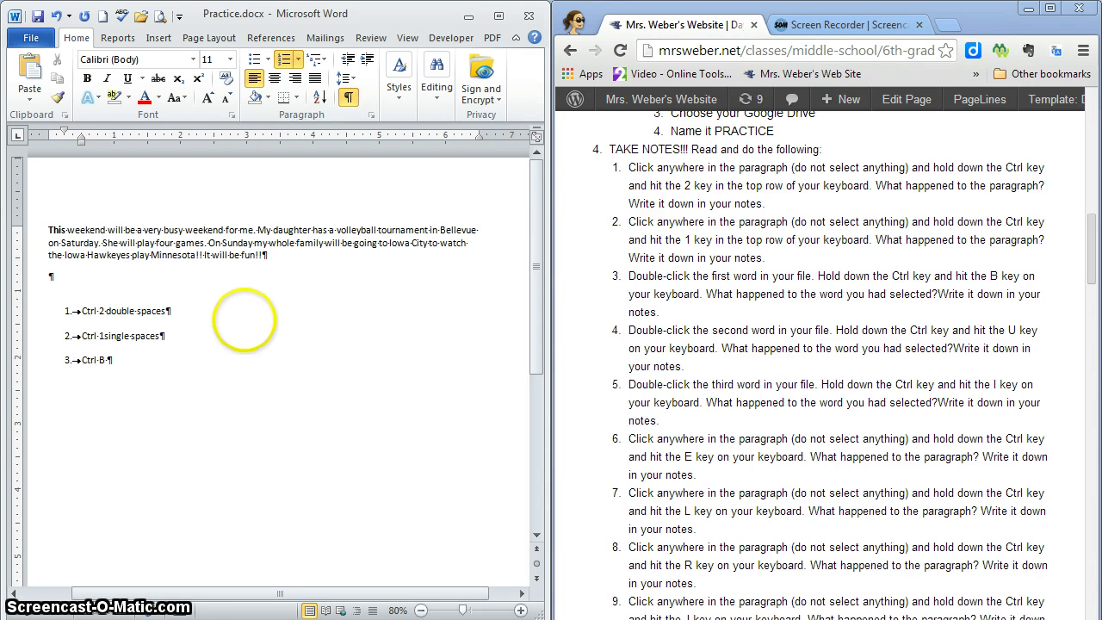
{"action": "key", "text": "BackSpace"}
{"action": "key", "text": "BackSpace"}
{"action": "key", "text": "BackSpace"}
{"action": "key", "text": "BackSpace"}
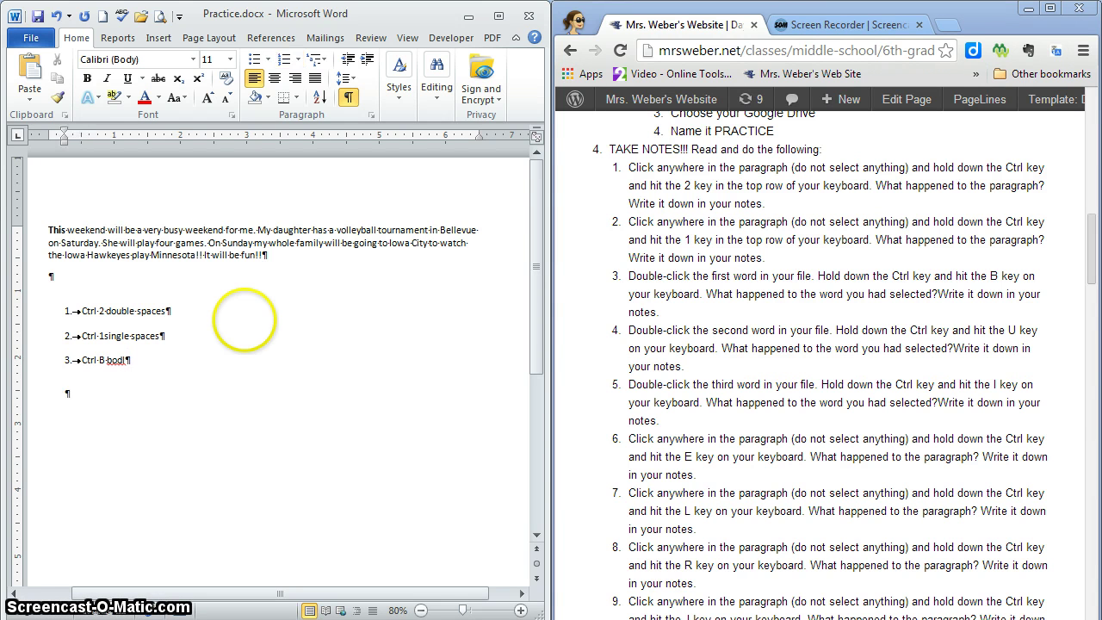
{"action": "type", "text": "l"}
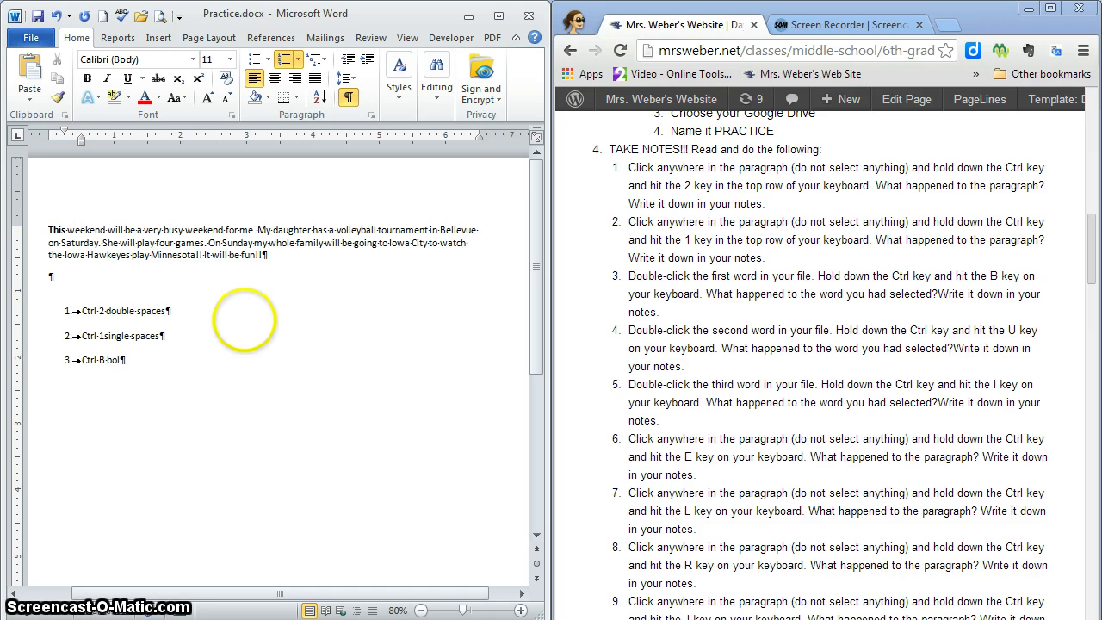
{"action": "type", "text": "d"}
{"action": "key", "text": "Return"}
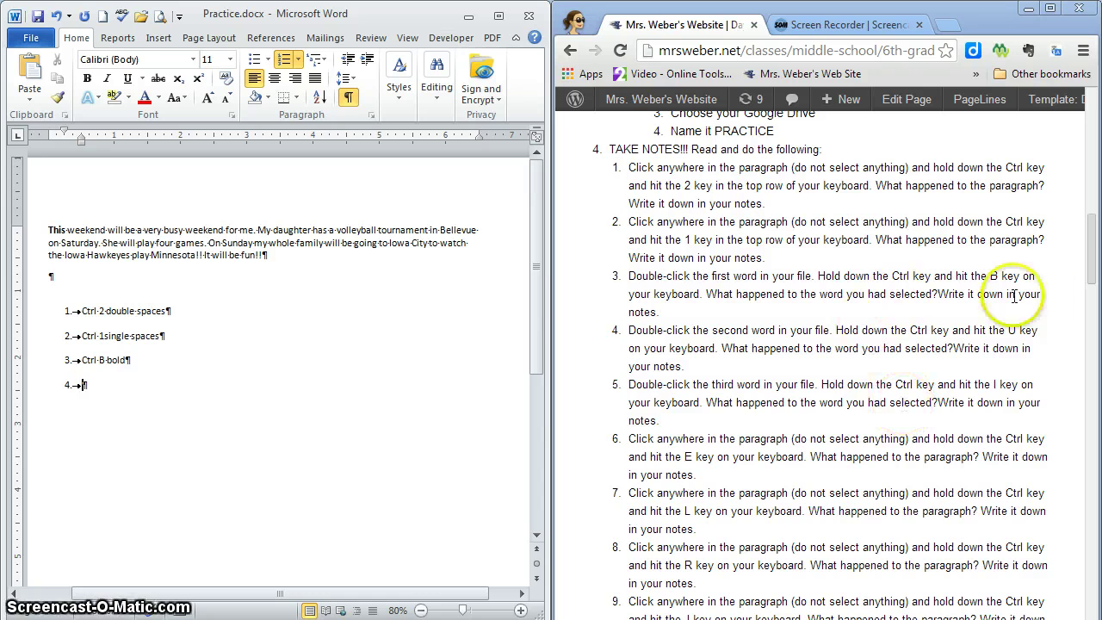
Hide the document's formatting marks, show them again, and return the cursor to the empty fourth list item
{"action": "left_click_drag", "start_coordinate": [1089, 280], "coordinate": [1088, 303]}
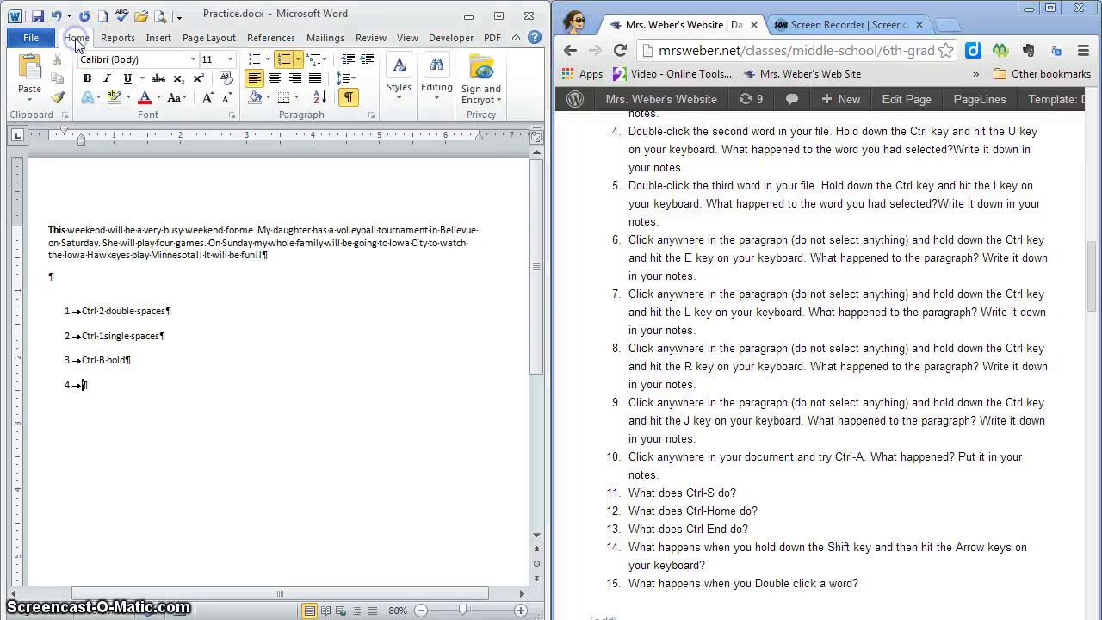
{"action": "left_click", "coordinate": [348, 99]}
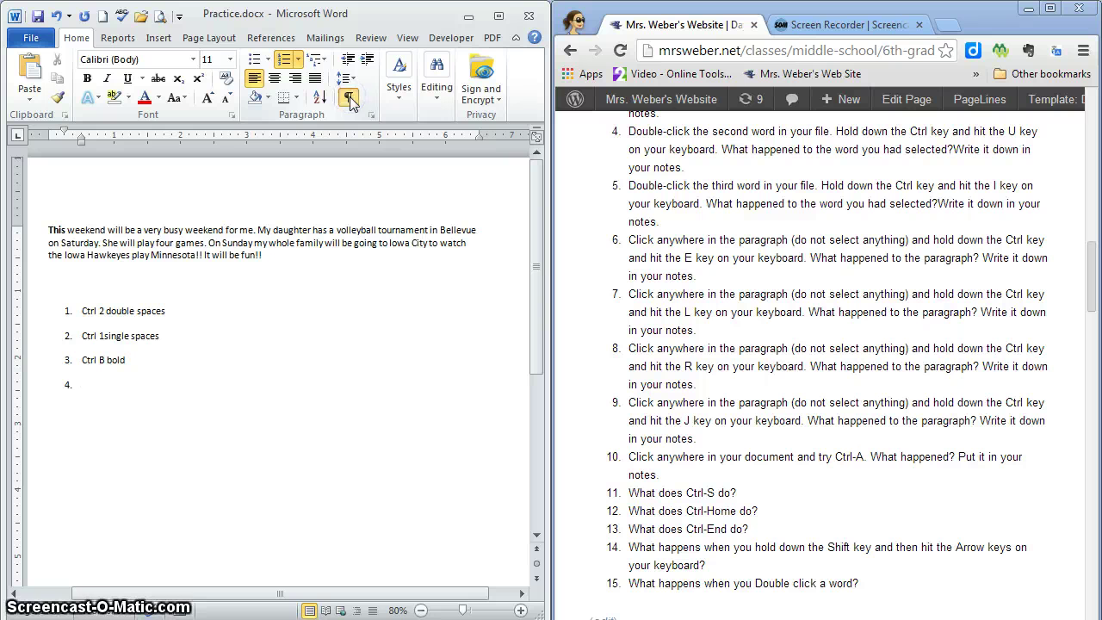
{"action": "left_click", "coordinate": [348, 99]}
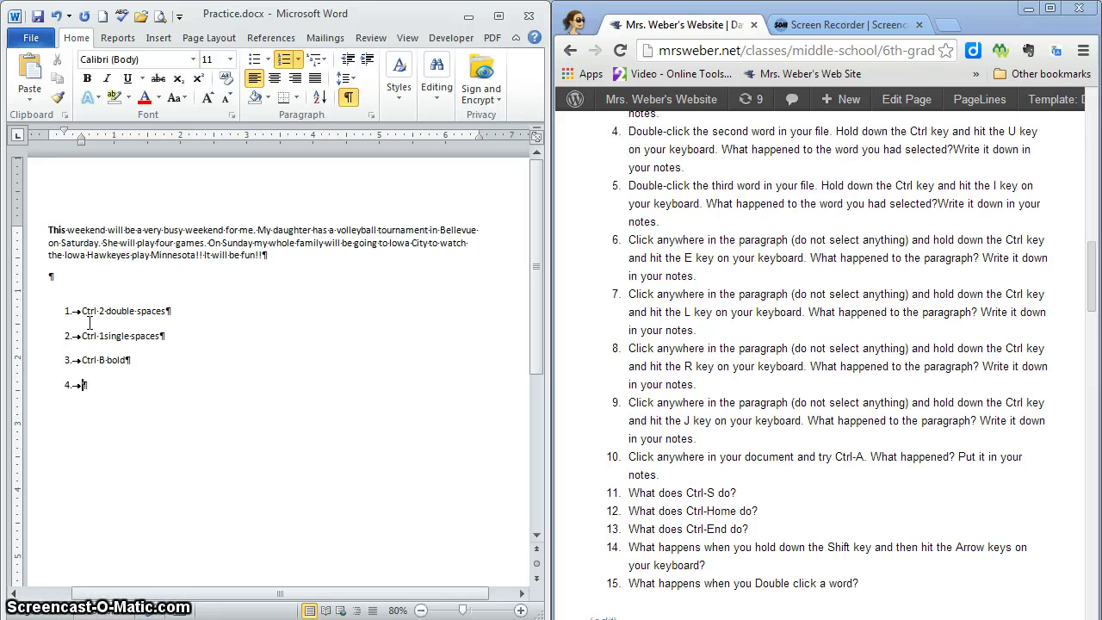
{"action": "left_click", "coordinate": [51, 277]}
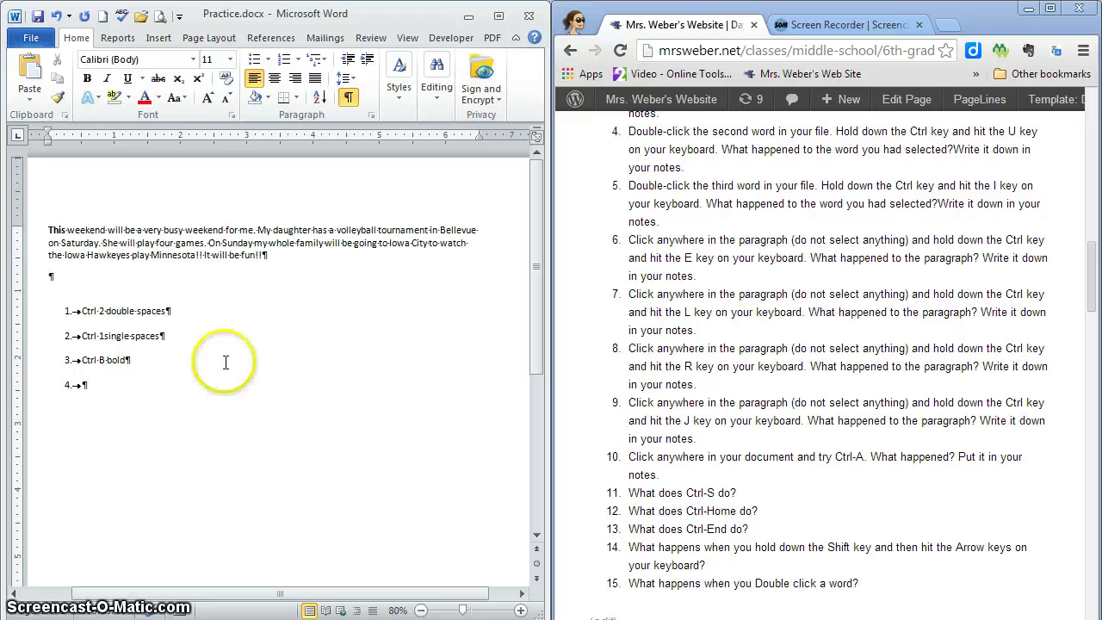
{"action": "left_click", "coordinate": [98, 393]}
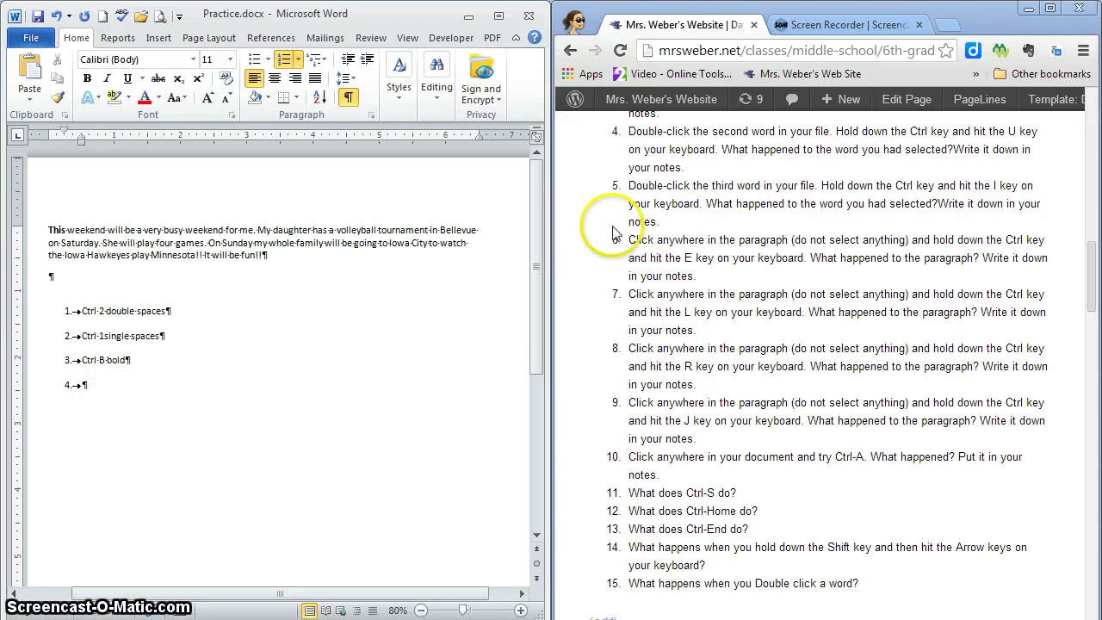